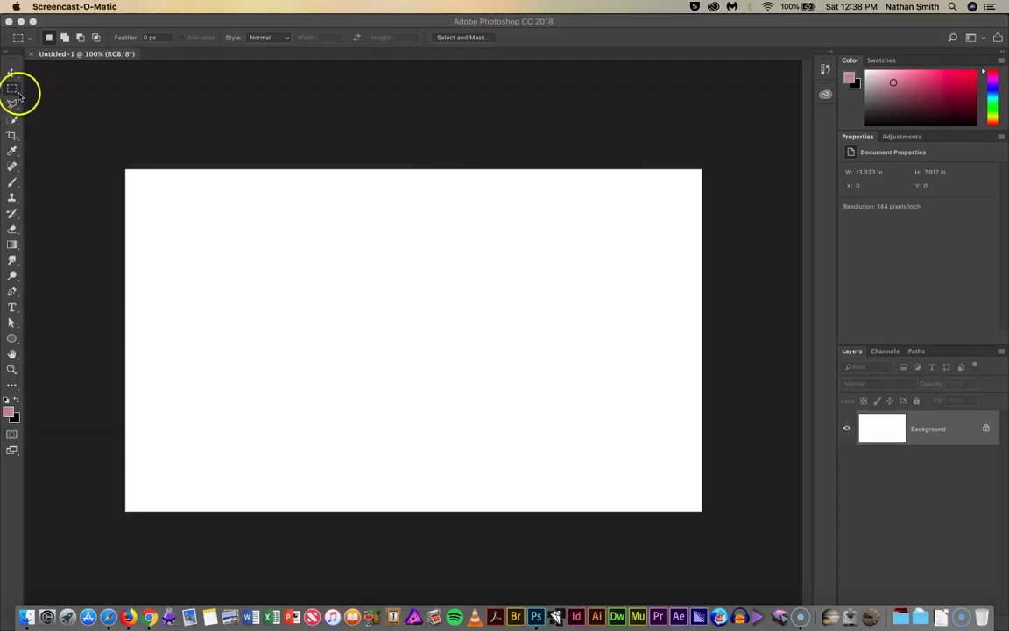
Bring Photoshop forward with the blank 13.333 × 7.917 in Untitled-1 canvas open
click(12, 70)
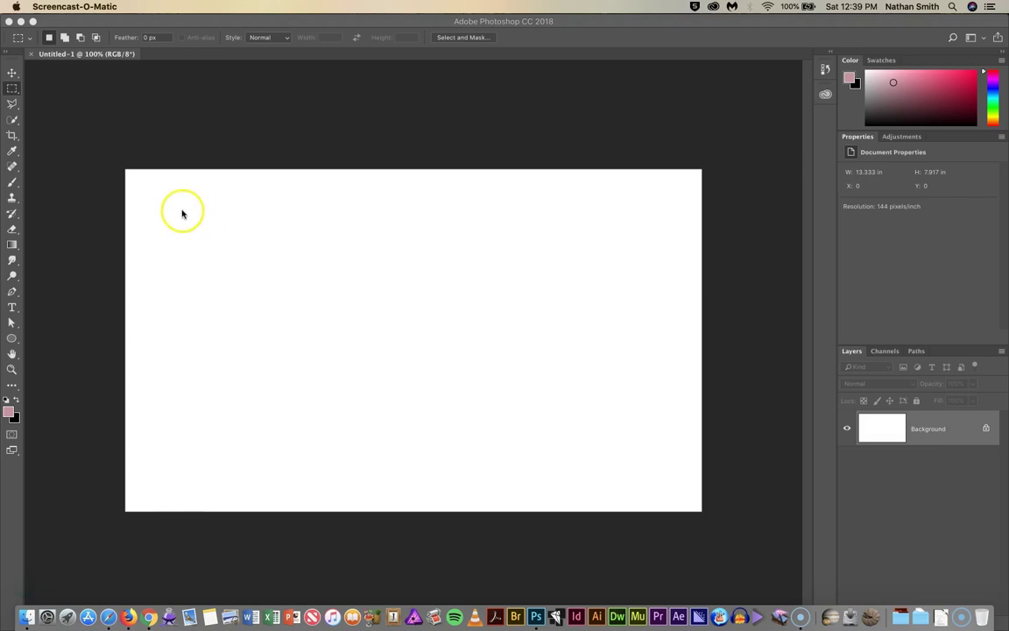
Draw a rectangular marquee across the canvas centre, then deselect it with Command-D
click(184, 213)
drag(208, 233, 562, 429)
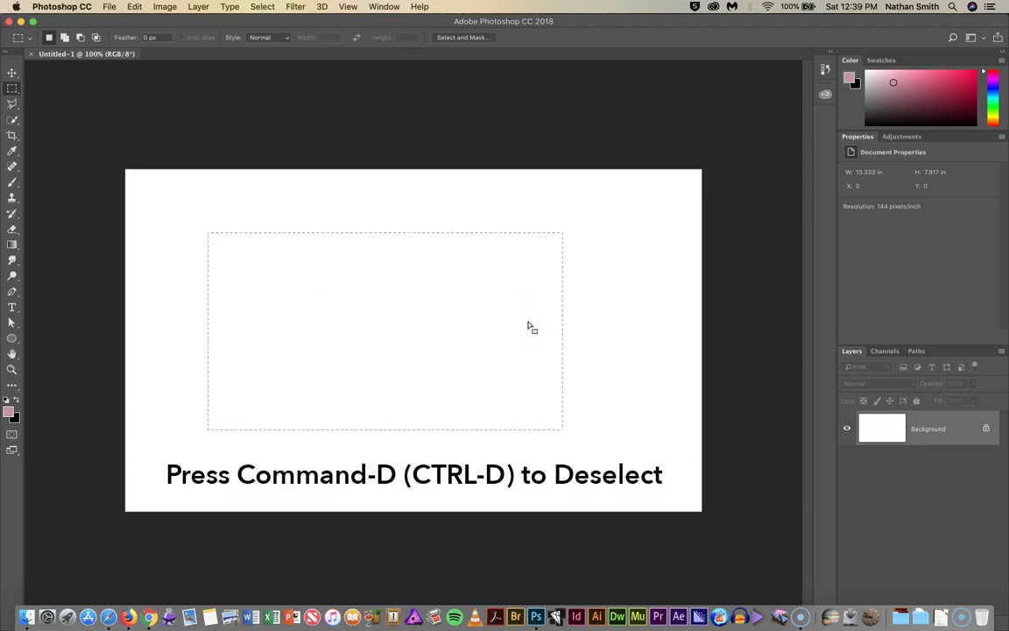
key(super+d)
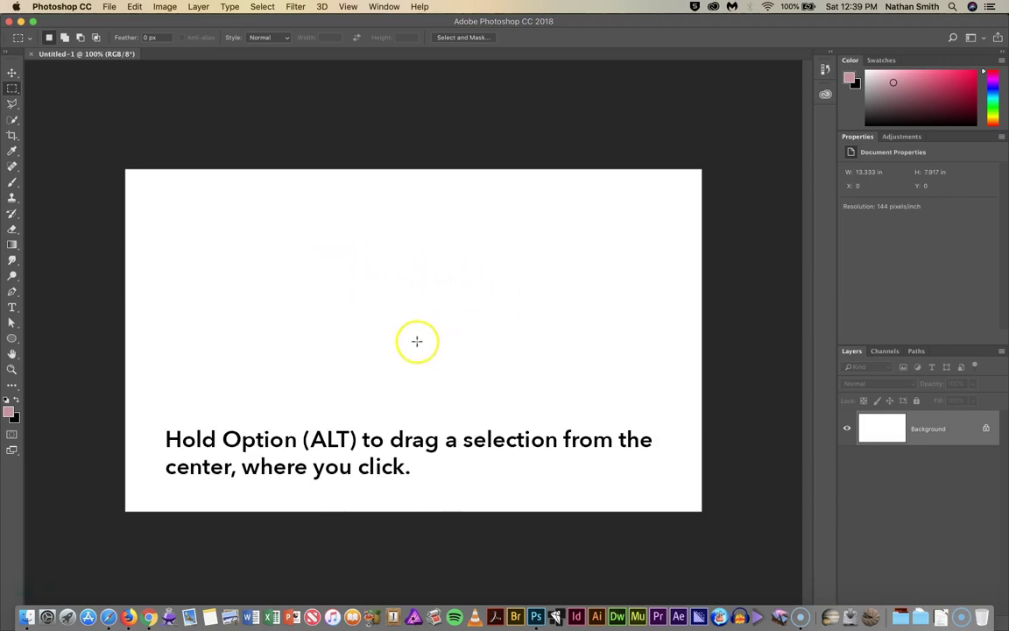
Draw a centre-out selection, then a 4.757 × 4.757 in square selection, clearing each afterwards
drag(418, 346, 226, 222)
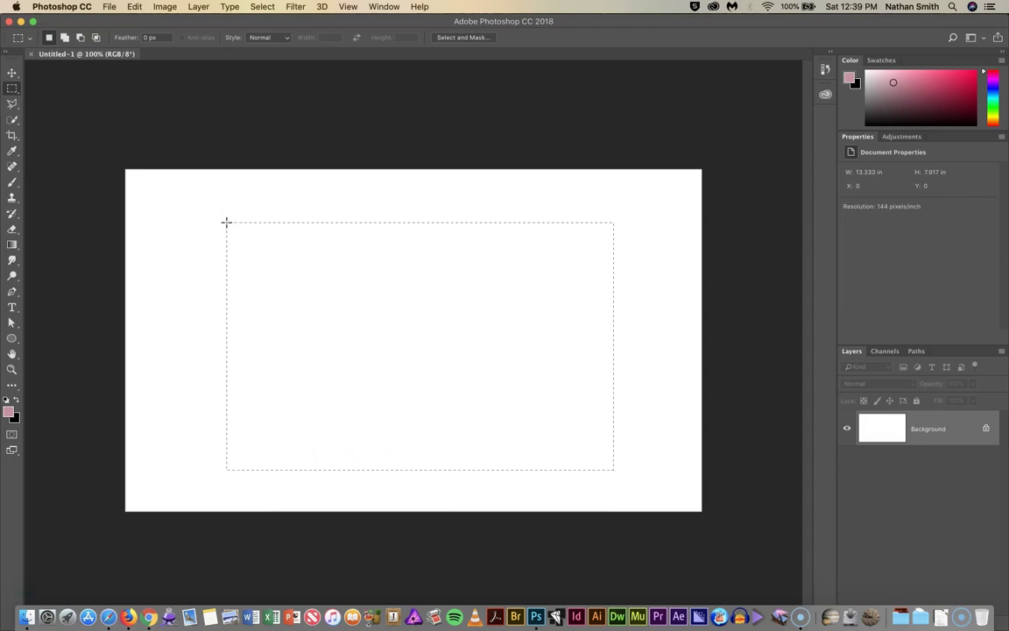
key(super+d)
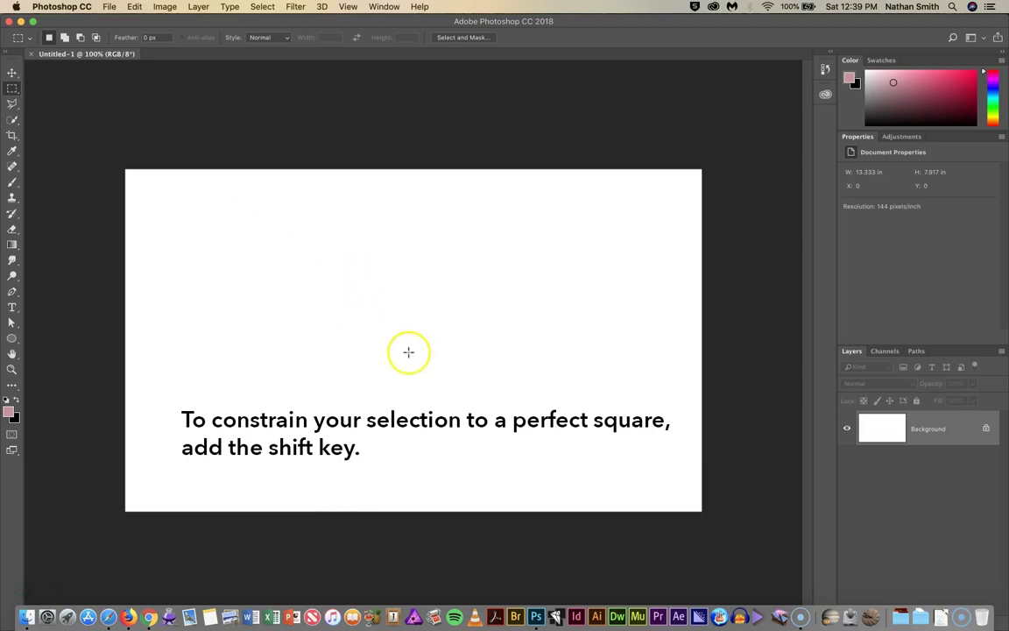
drag(408, 351, 504, 417)
click(255, 217)
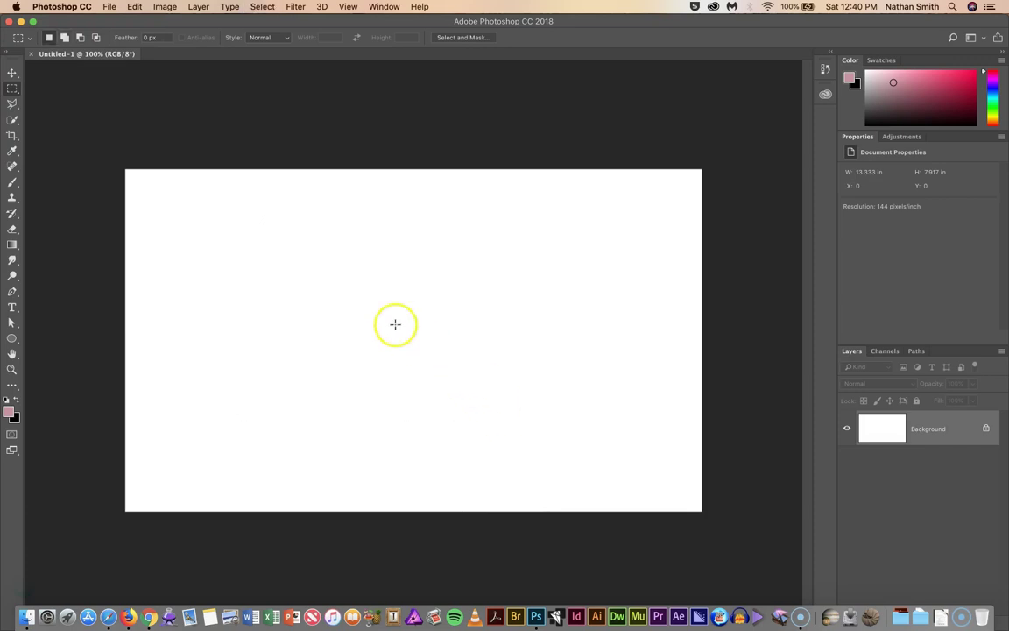
Draw a tall 4.576 × 5.847 in rectangle on the left, repositioning it with Spacebar
drag(214, 201, 261, 428)
key(space)
key(space)
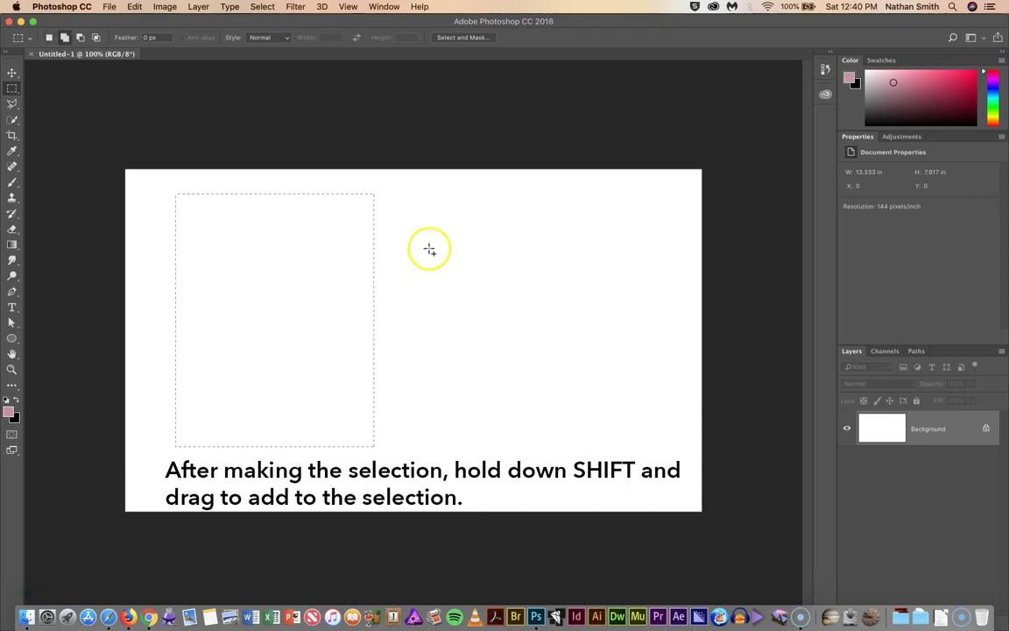
Add overlapping 3.461 × 2.058 in and 1.528 × 0.847 in rectangles stepping right
drag(435, 244, 276, 340)
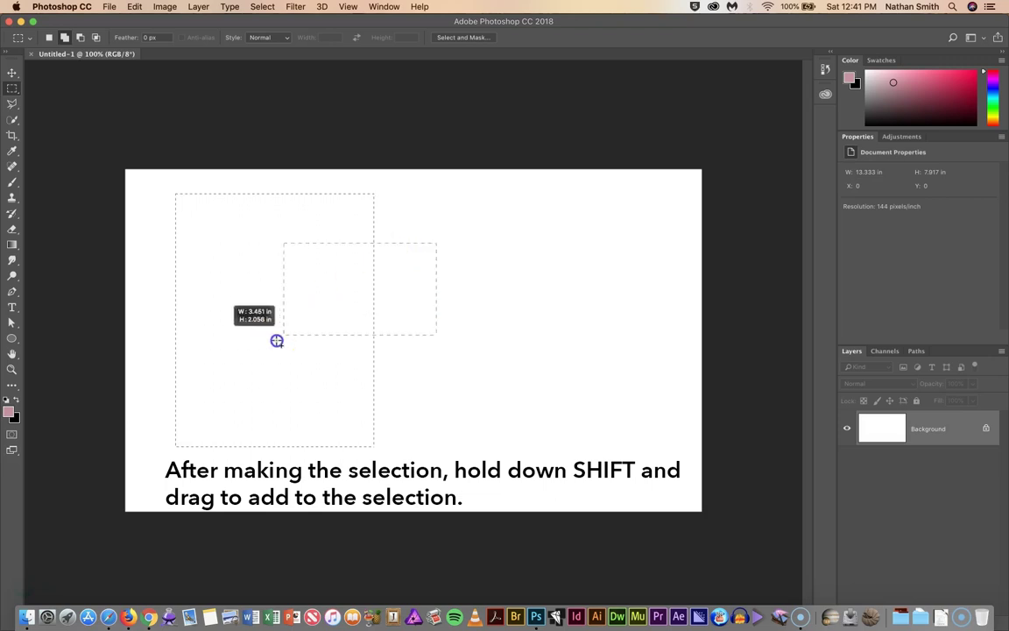
drag(476, 261, 405, 302)
drag(513, 270, 459, 283)
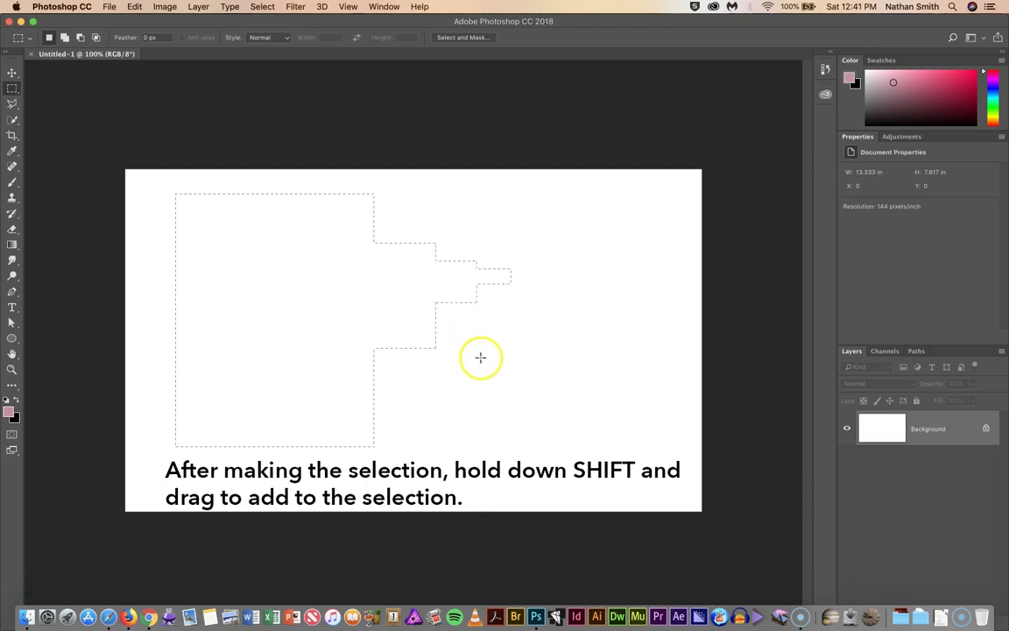
key(alt)
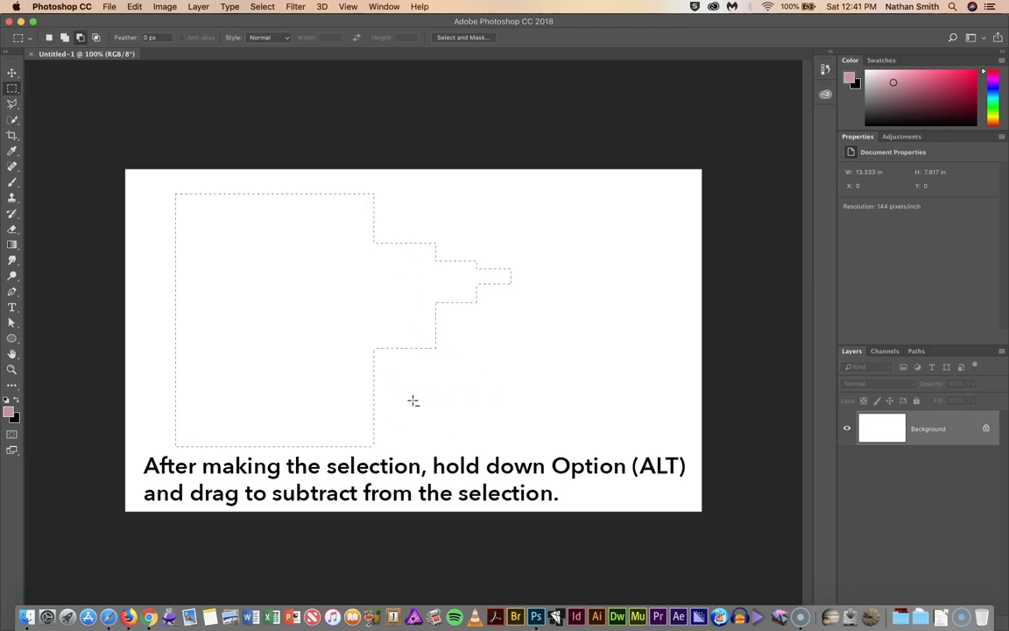
Subtract a large lower notch and a small top hole, then switch to intersect mode
drag(413, 401, 241, 282)
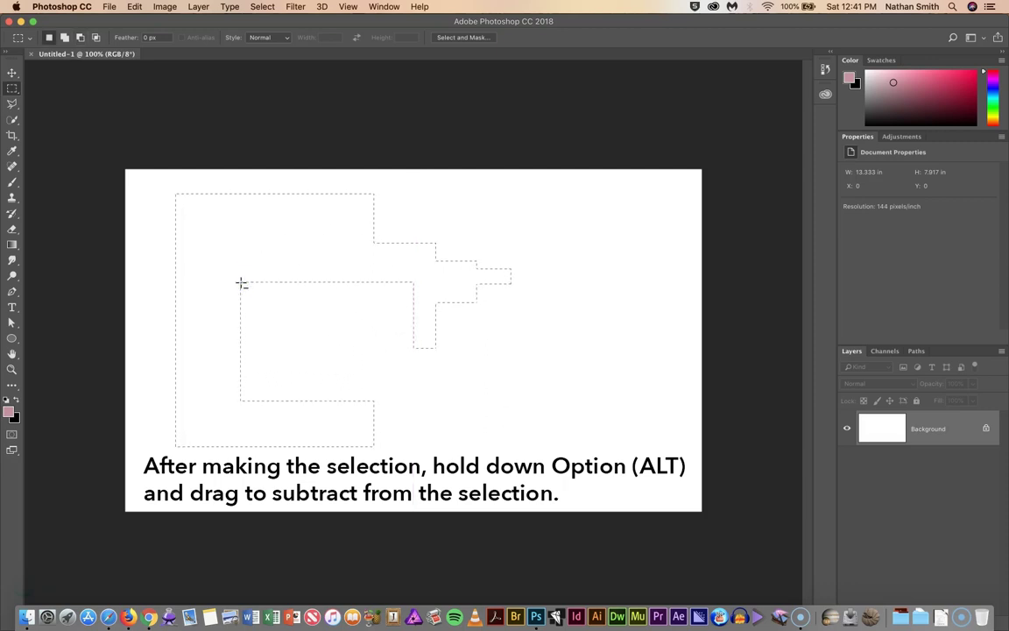
drag(227, 213, 314, 246)
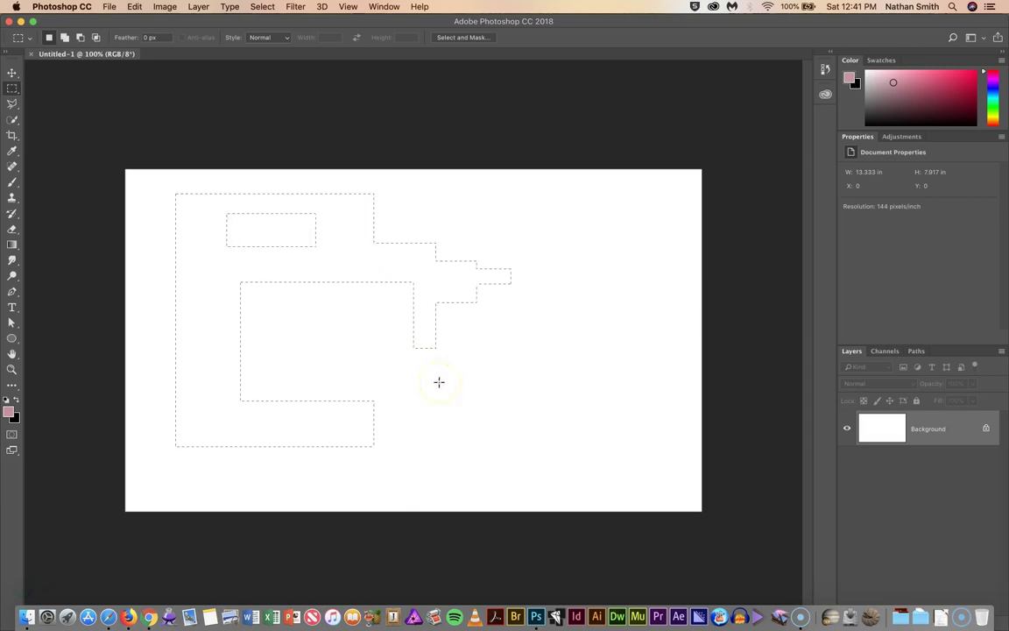
key(shift+alt)
drag(475, 353, 372, 242)
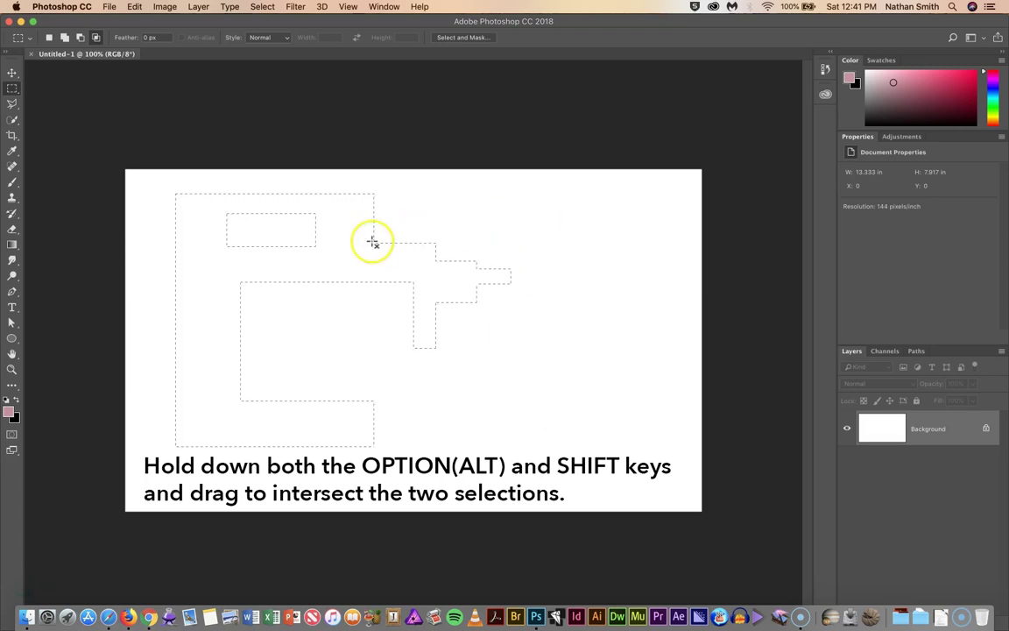
Drag a tall rectangle from the canvas top past the selection, keeping only the overlap
drag(253, 180, 250, 177)
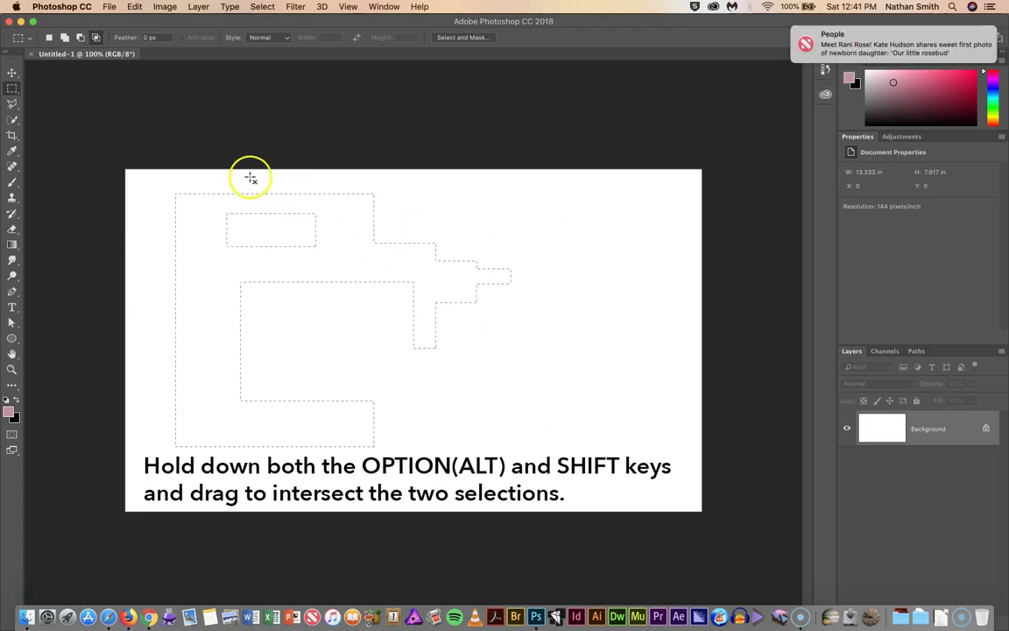
drag(342, 301, 412, 483)
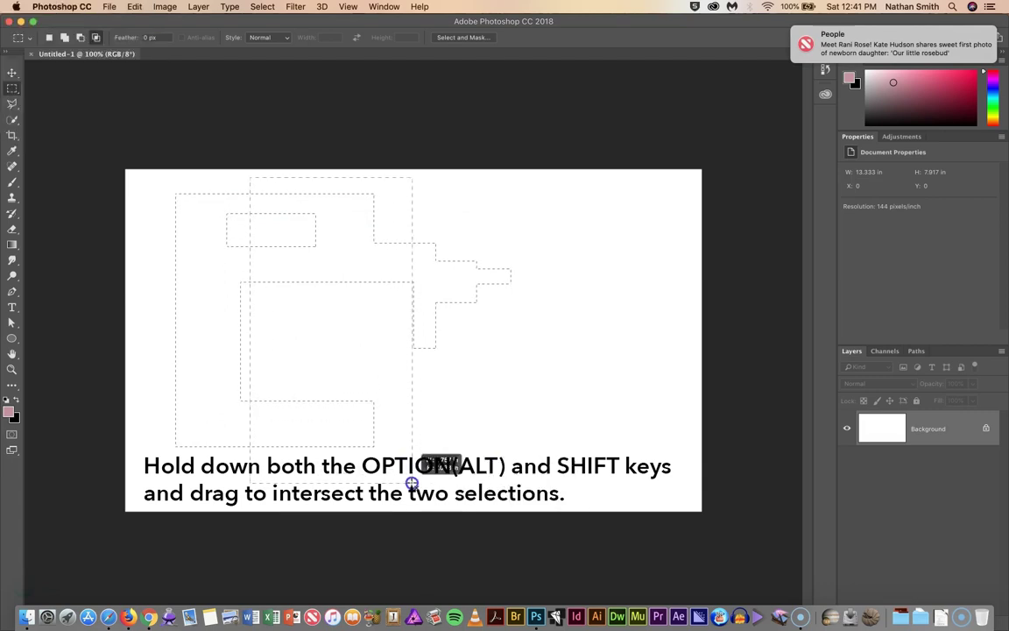
drag(412, 482, 411, 484)
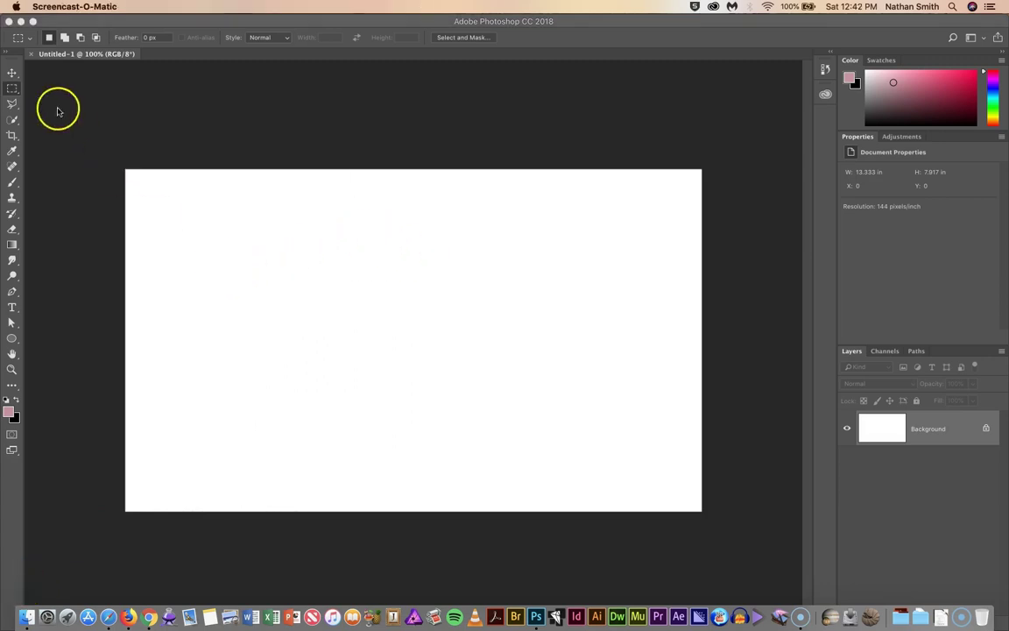
Deselect, scrub Feather to 44 px, and drag a soft-cornered rectangle across the canvas
click(13, 88)
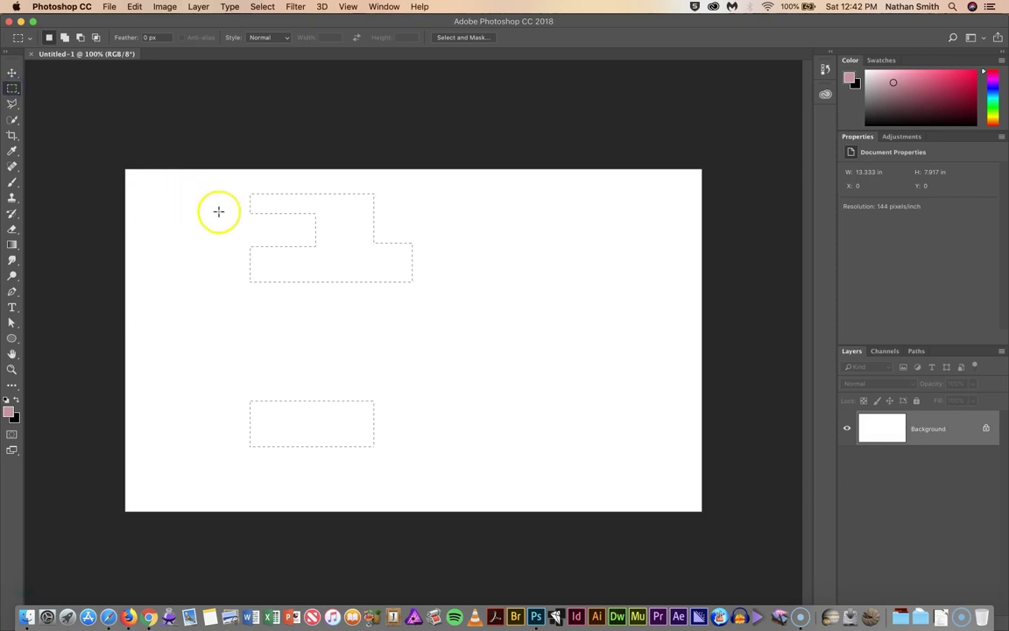
key(super+d)
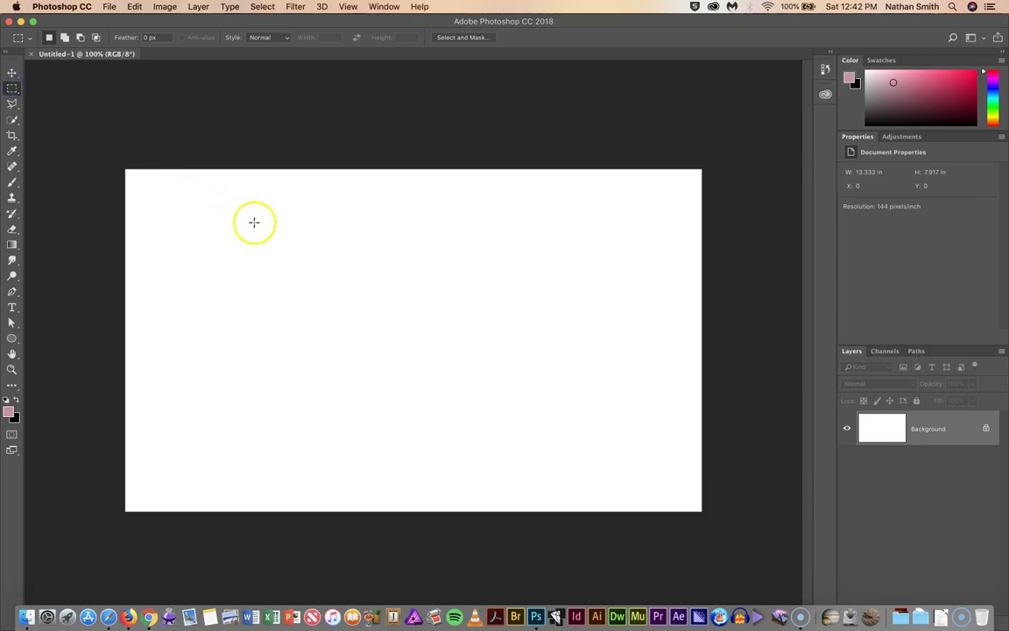
click(126, 38)
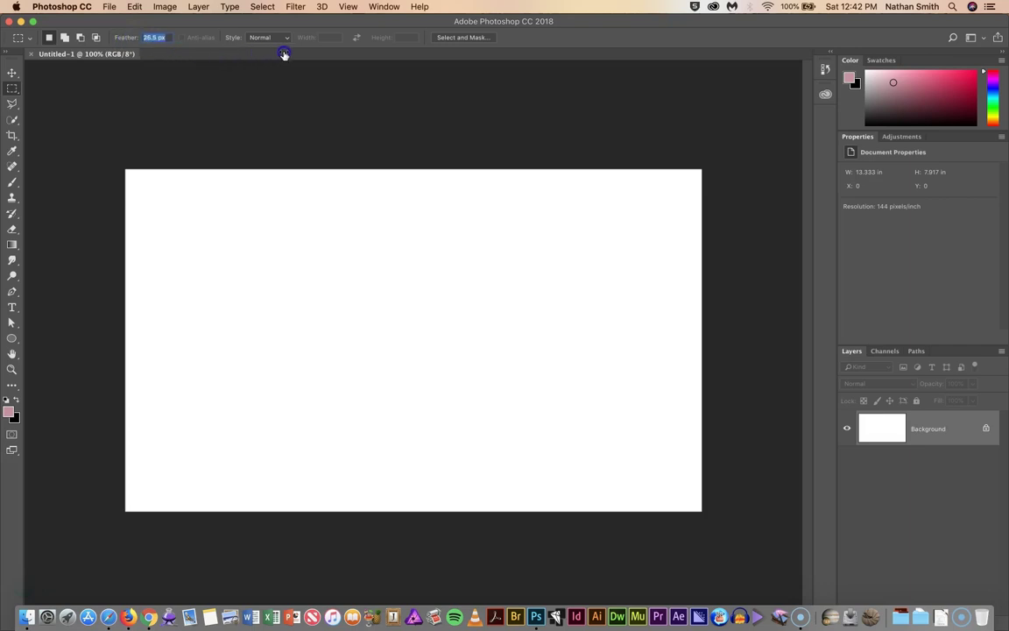
drag(284, 54, 113, 42)
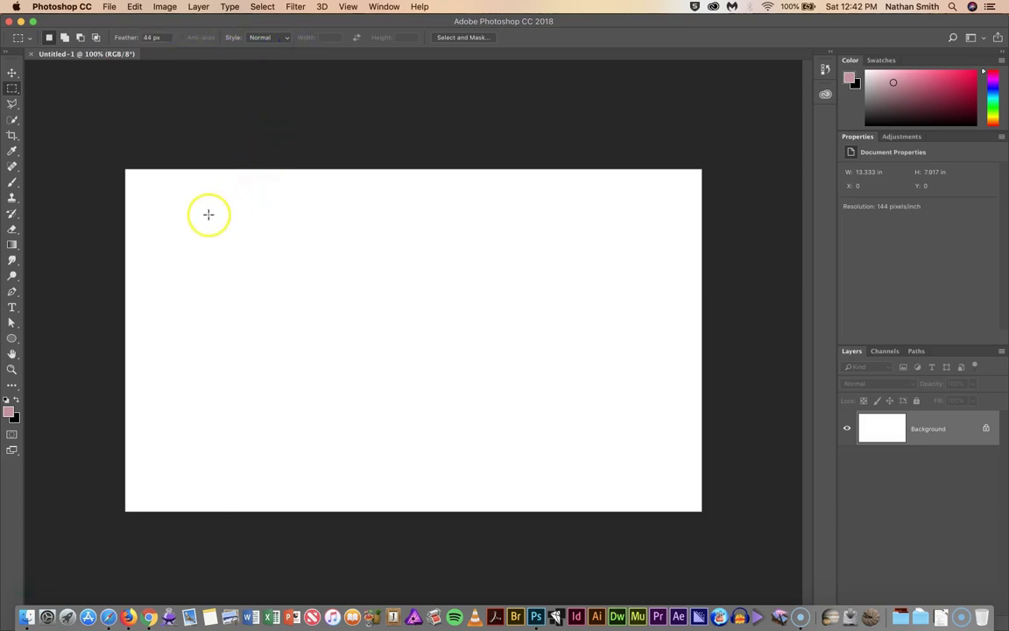
drag(208, 215, 537, 423)
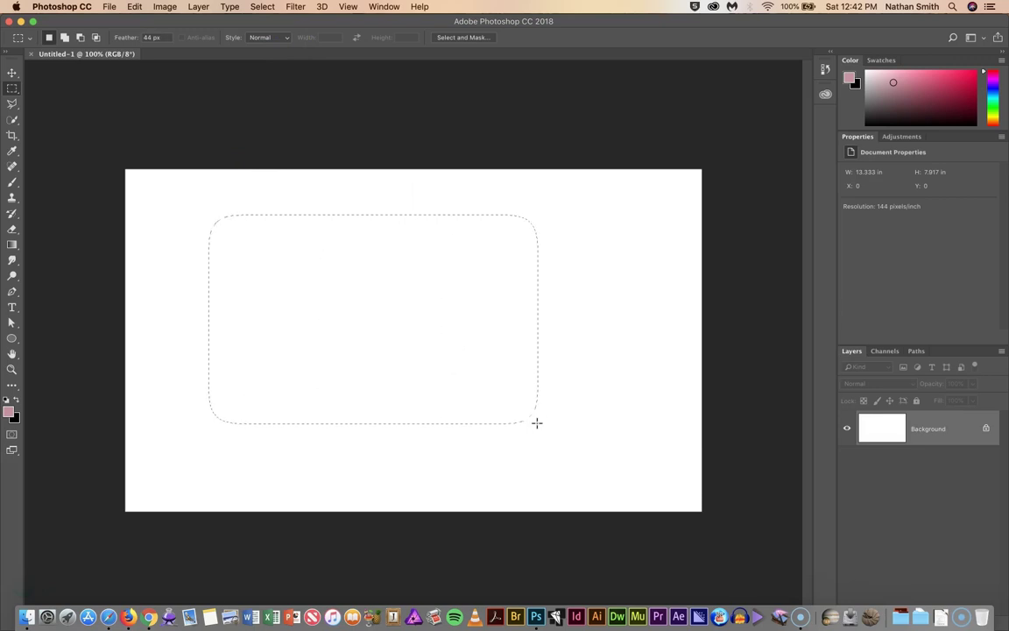
Preview the feathered selection as a blurred red Quick Mask, then return to the selection
key(q)
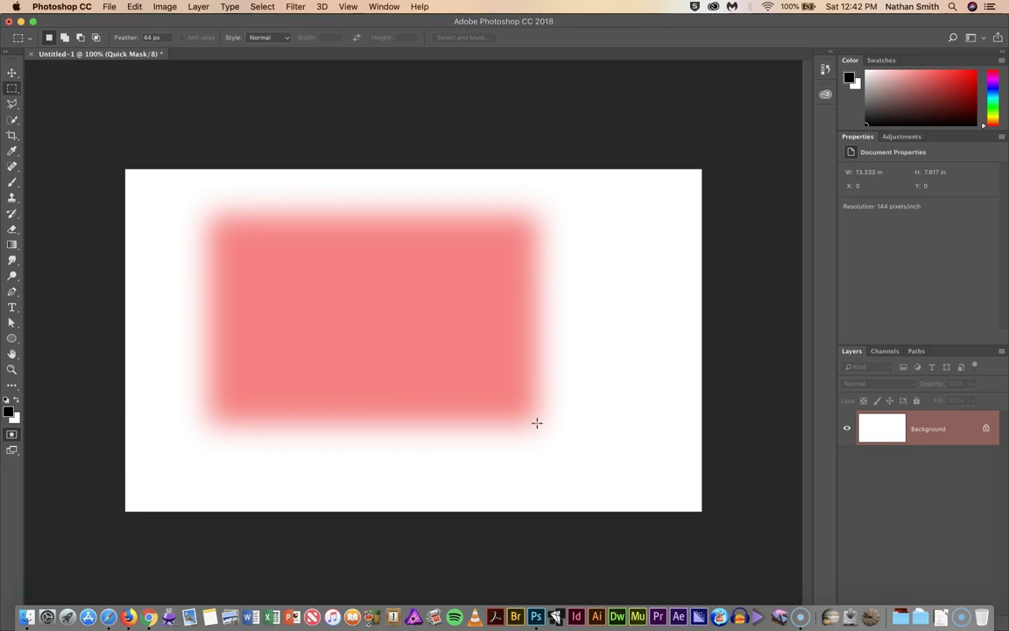
key(q)
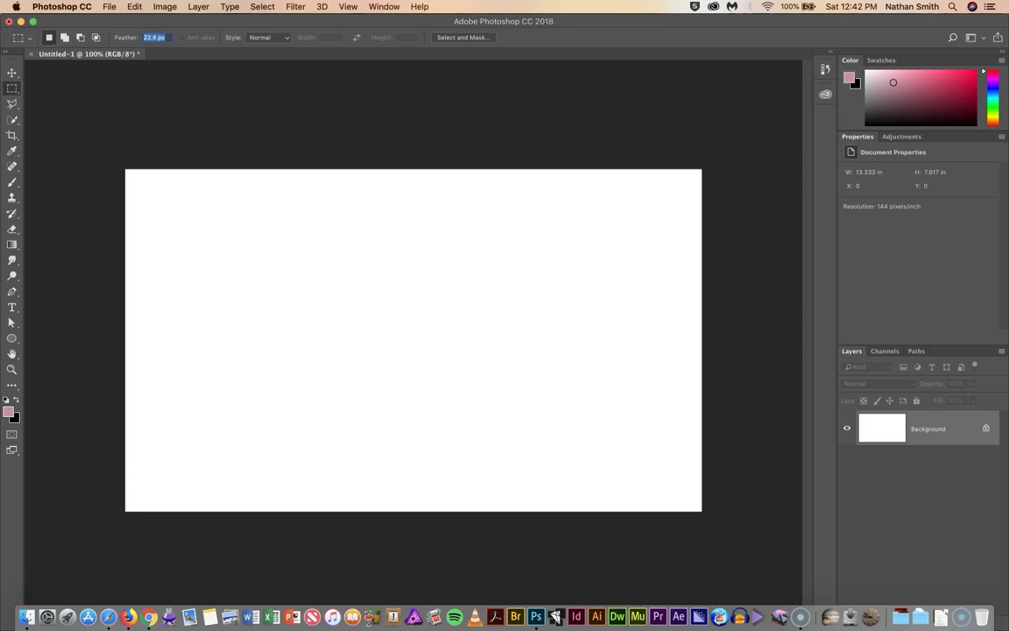
Set Feather to 0.1 px and draw a crisp 7.313 × 5.292 in rectangle, viewing it in Quick Mask
drag(119, 39, 112, 40)
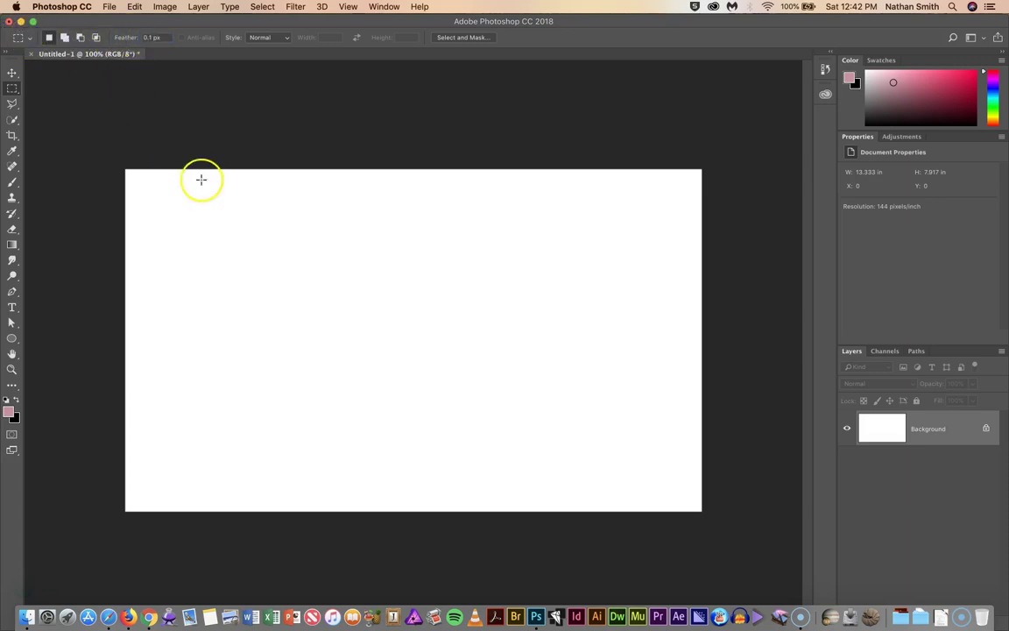
drag(189, 212, 503, 440)
key(q)
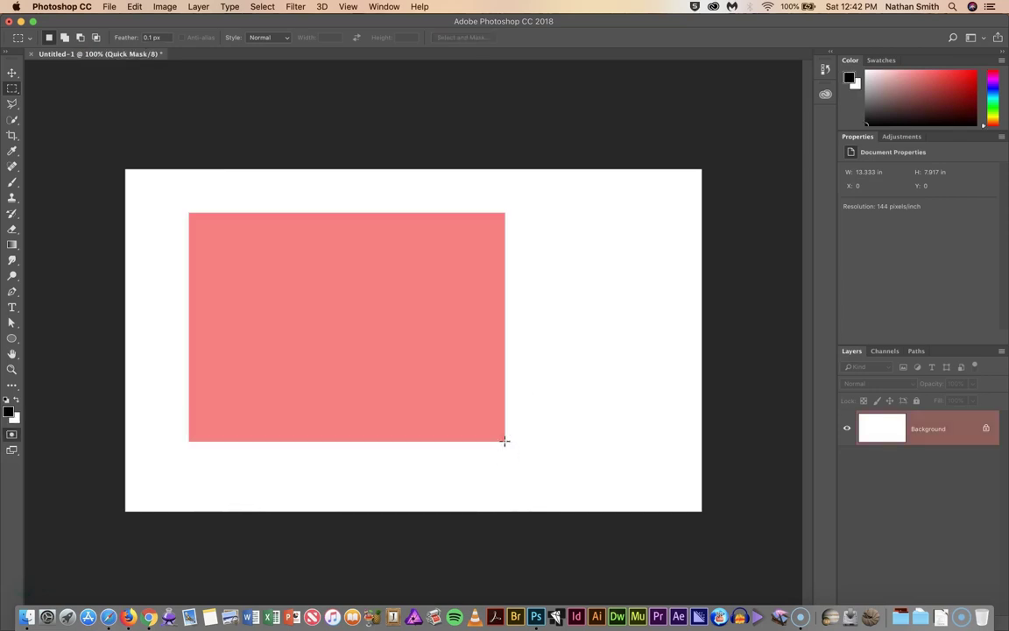
Leave Quick Mask, deselect, then drag a 4.1 px feathered marquee and preview it in Quick Mask
key(q)
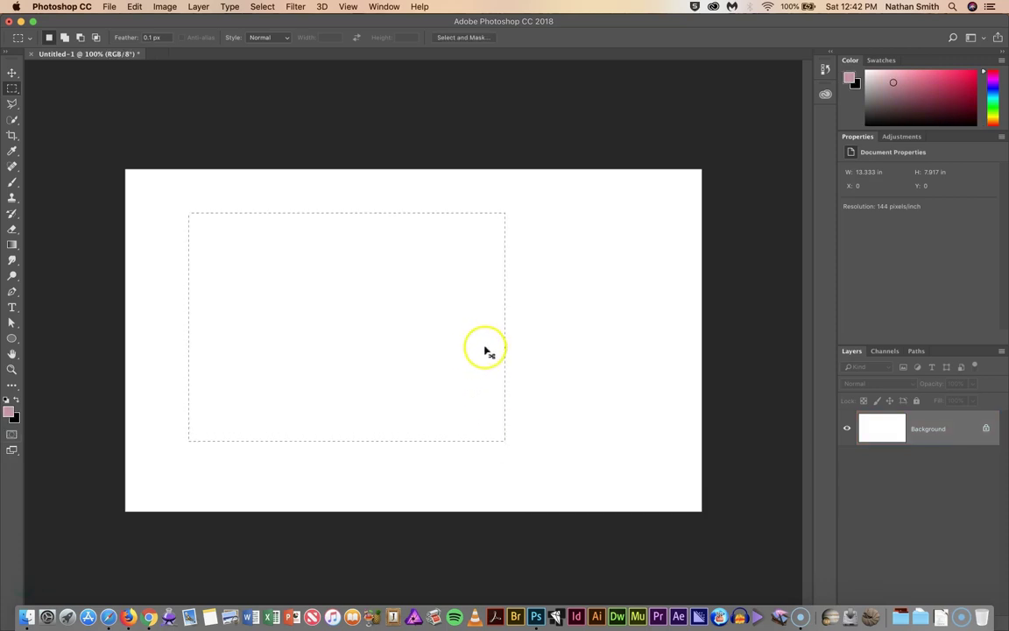
click(209, 76)
click(127, 39)
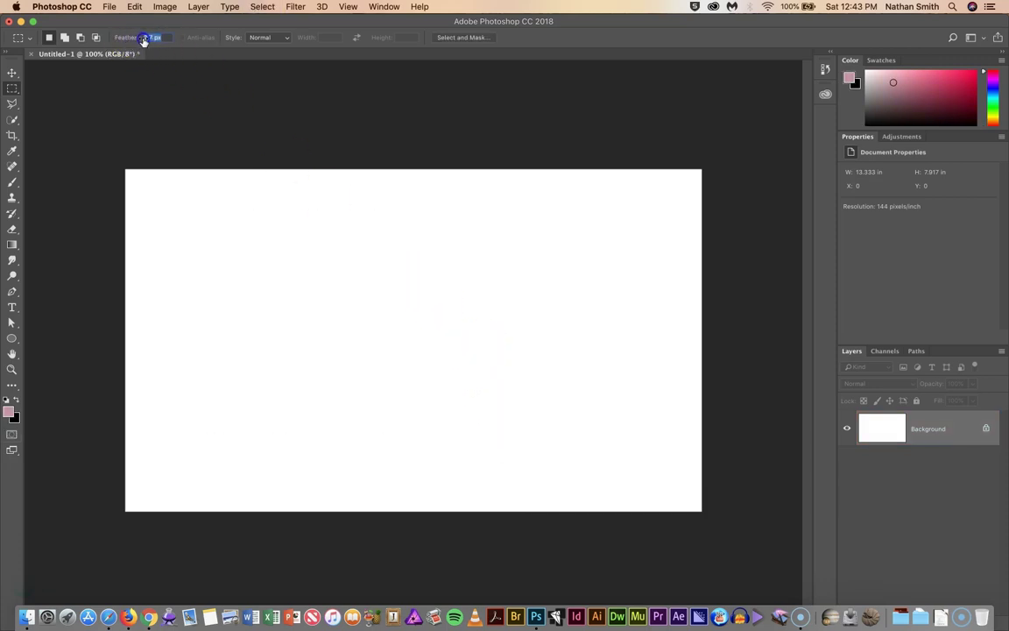
drag(213, 239, 513, 425)
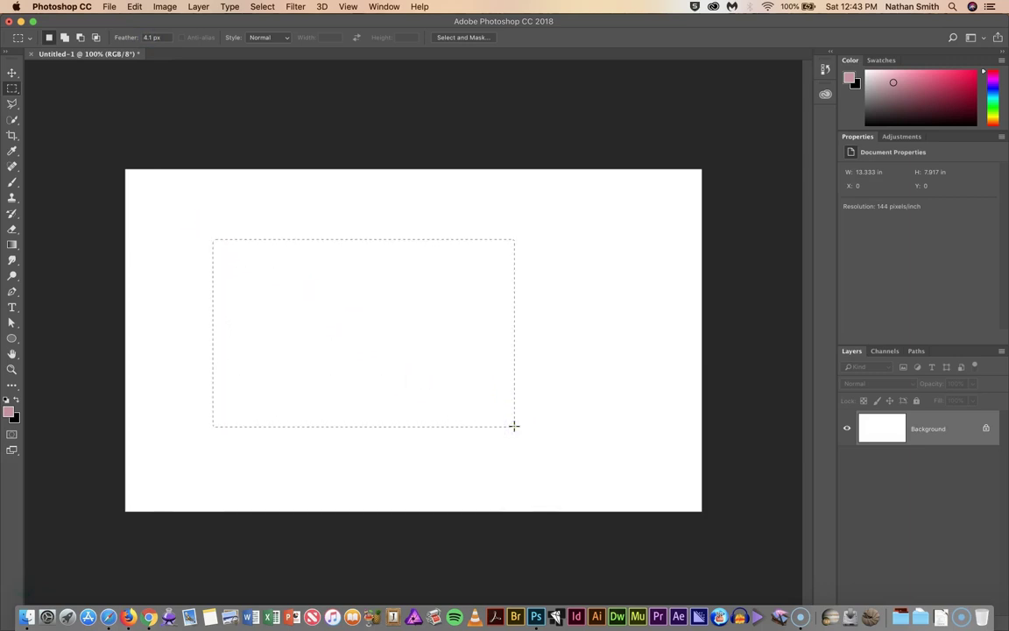
key(q)
key(q)
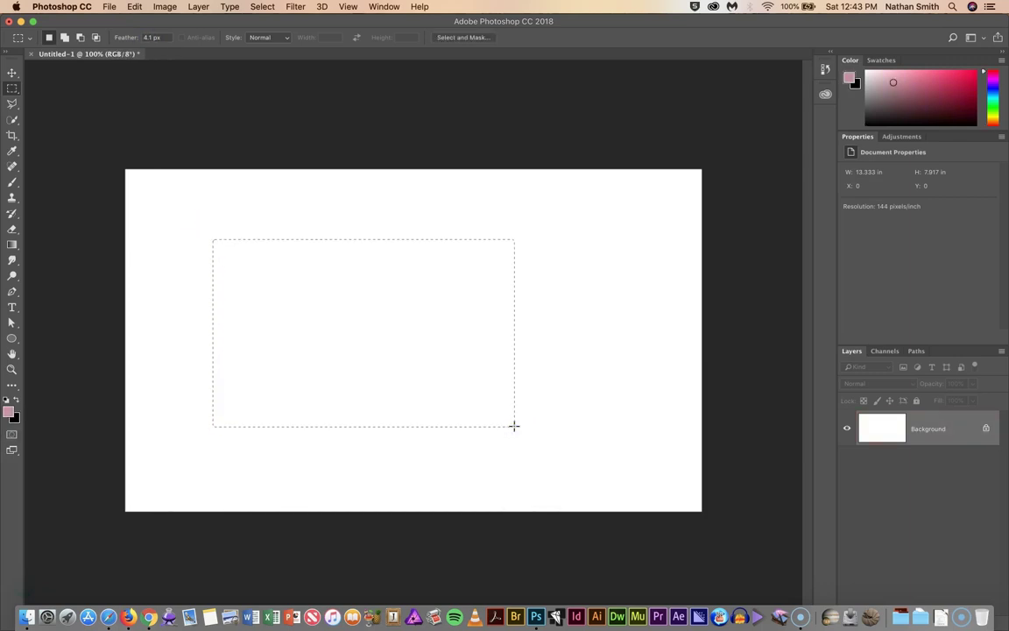